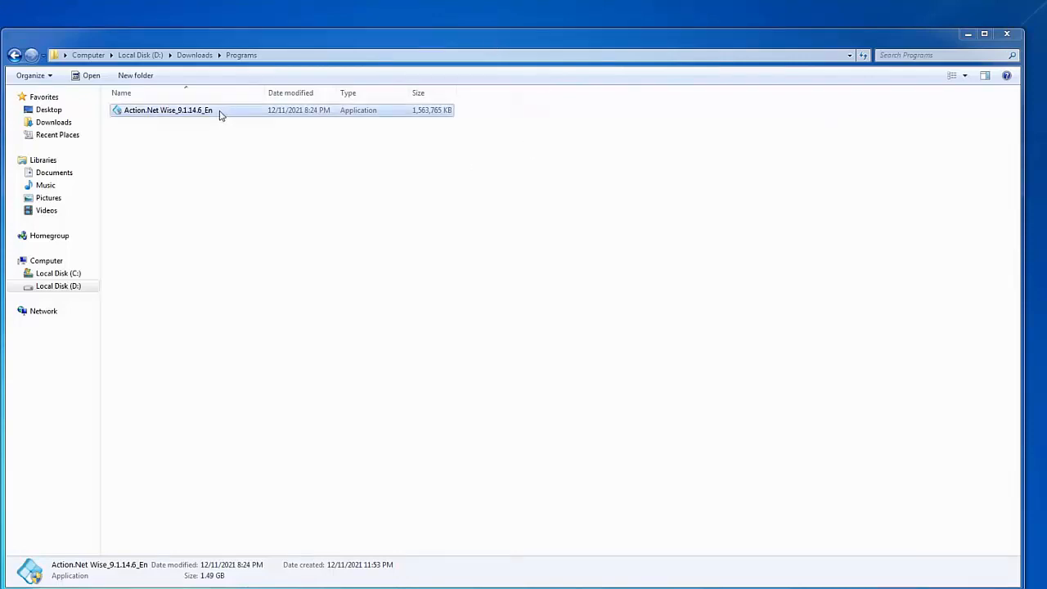
# Run the Action.Net Wise_9.1.14.6_En installer as administrator and start installing all the listed prerequisites, including Advosol OPC for Action.Net
pyautogui.click(222, 56)
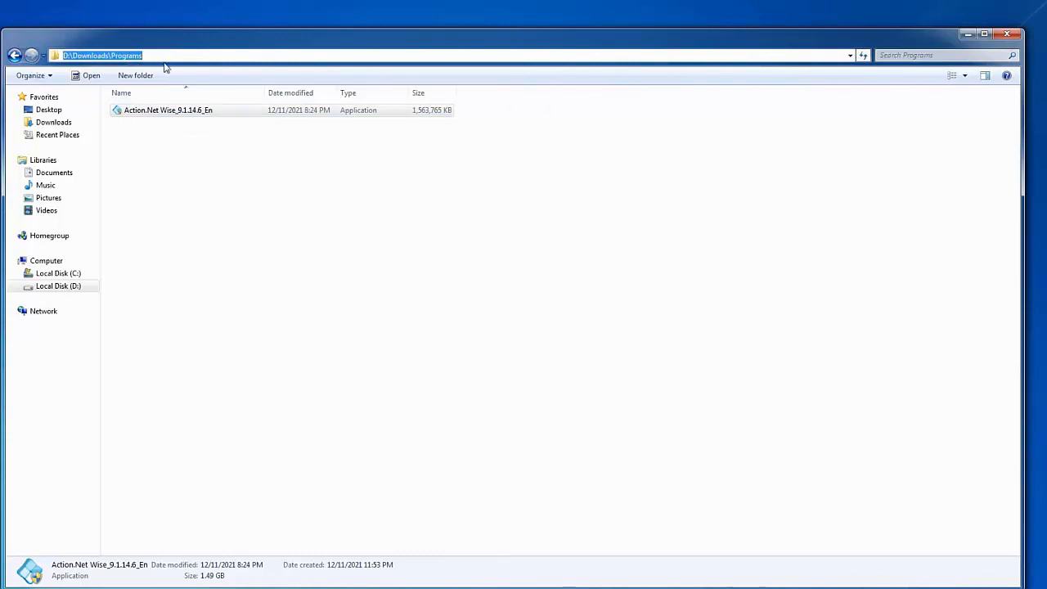
pyautogui.click(242, 142)
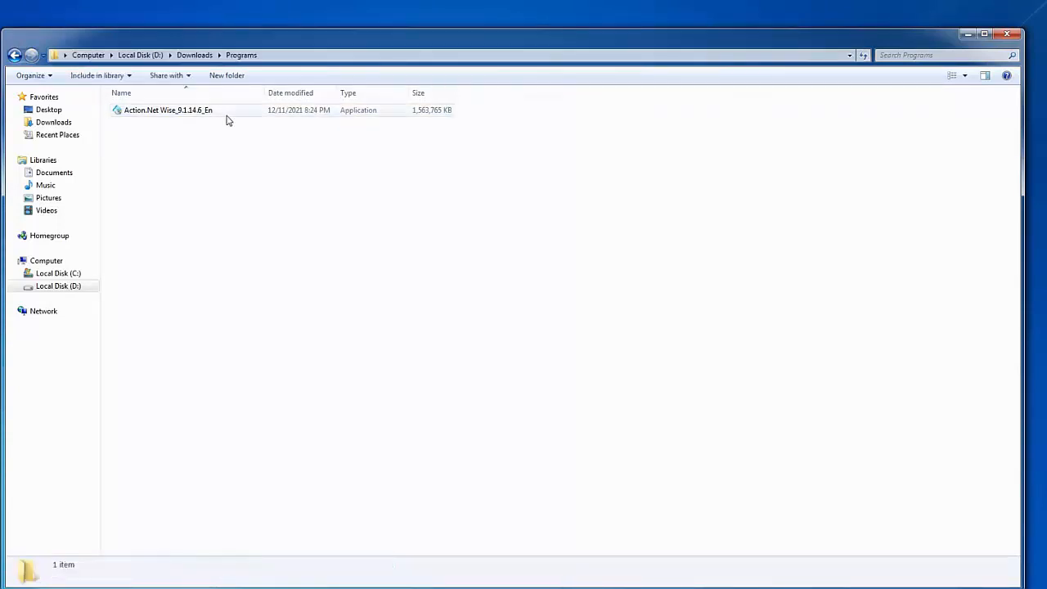
pyautogui.click(227, 117)
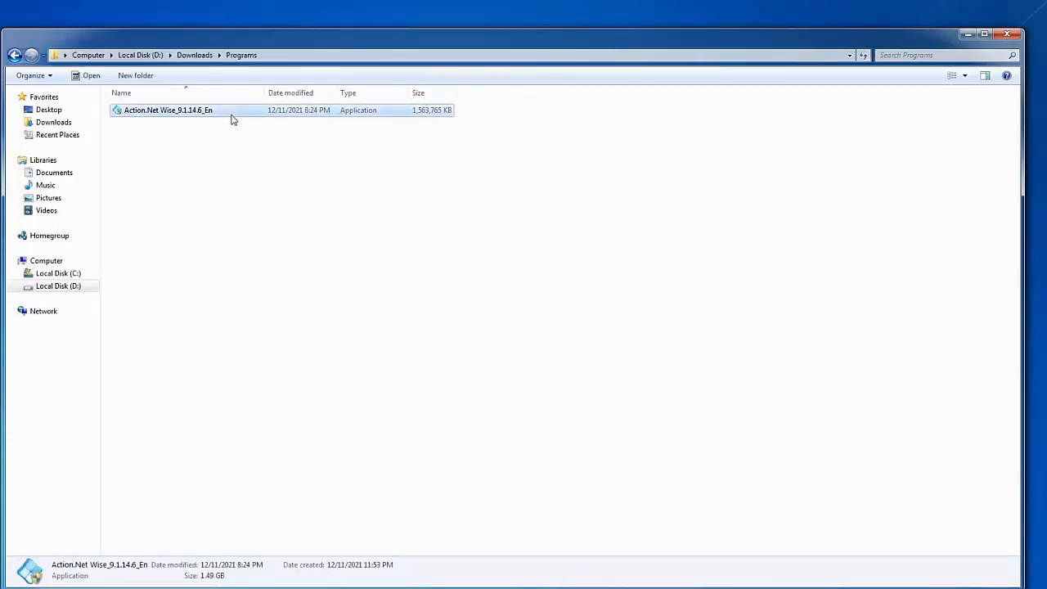
pyautogui.rightClick(246, 117)
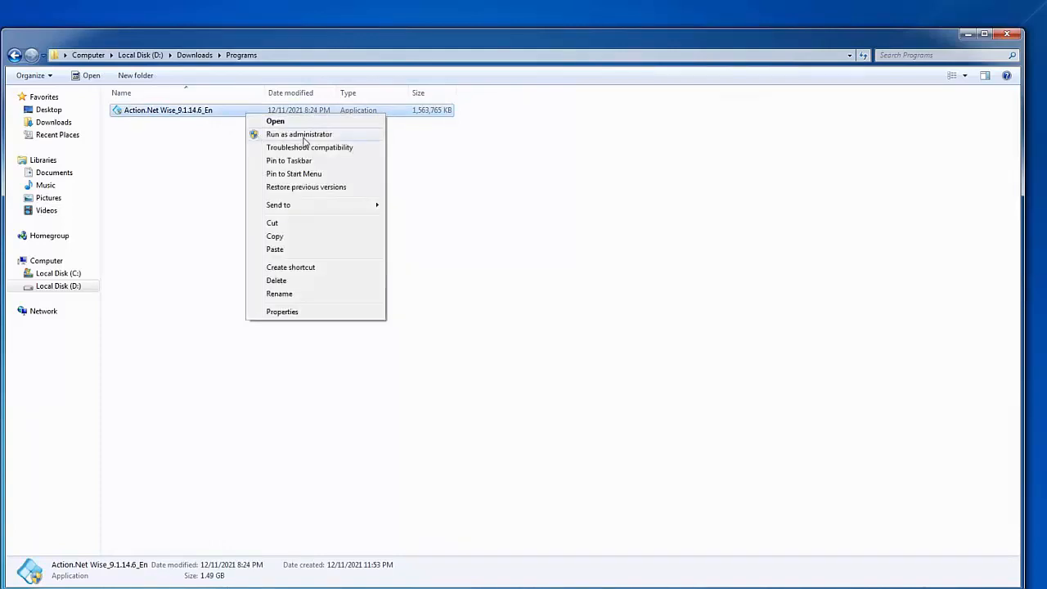
pyautogui.click(301, 136)
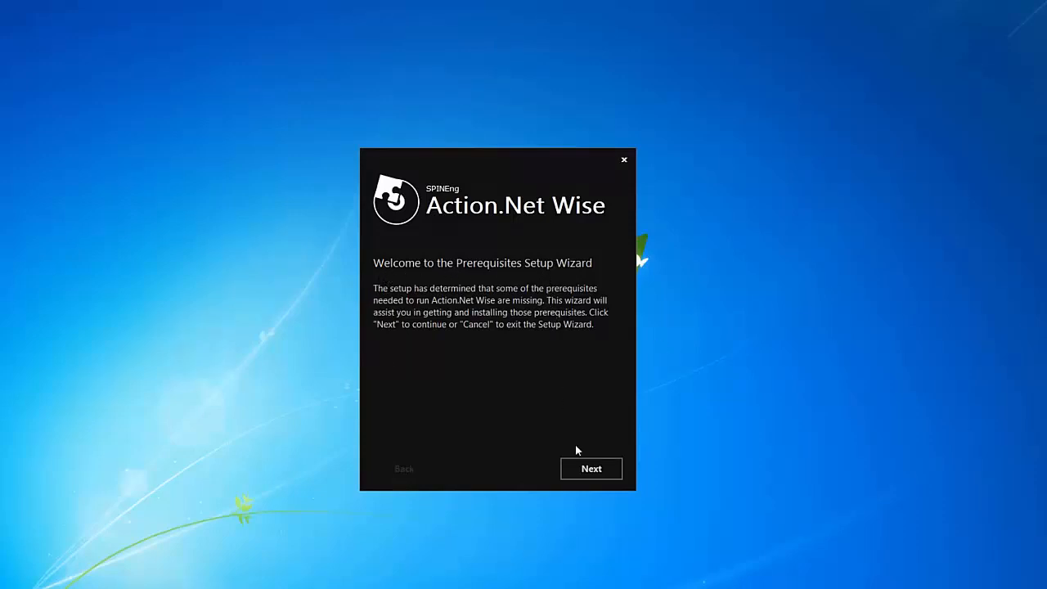
pyautogui.click(601, 478)
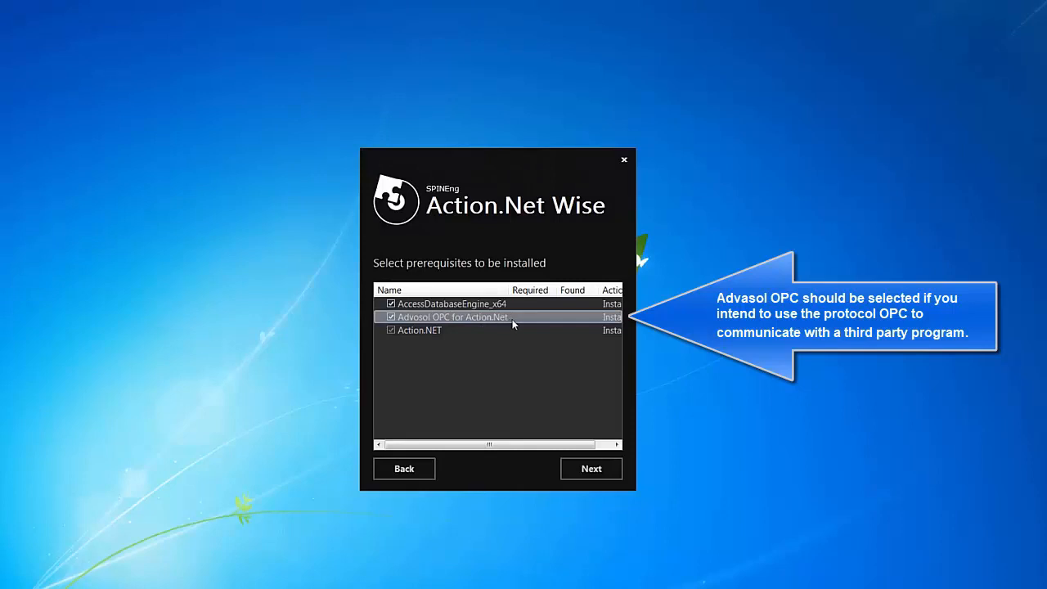
pyautogui.click(599, 473)
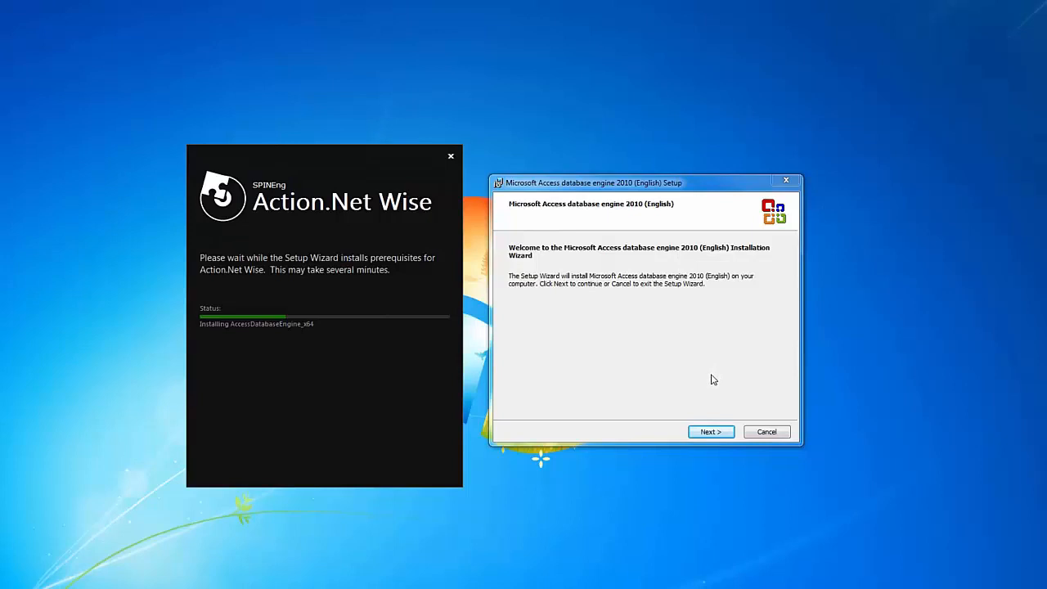
# Install Microsoft Access database engine 2010 in its default folder, accepting the license terms, and close its setup
pyautogui.click(717, 435)
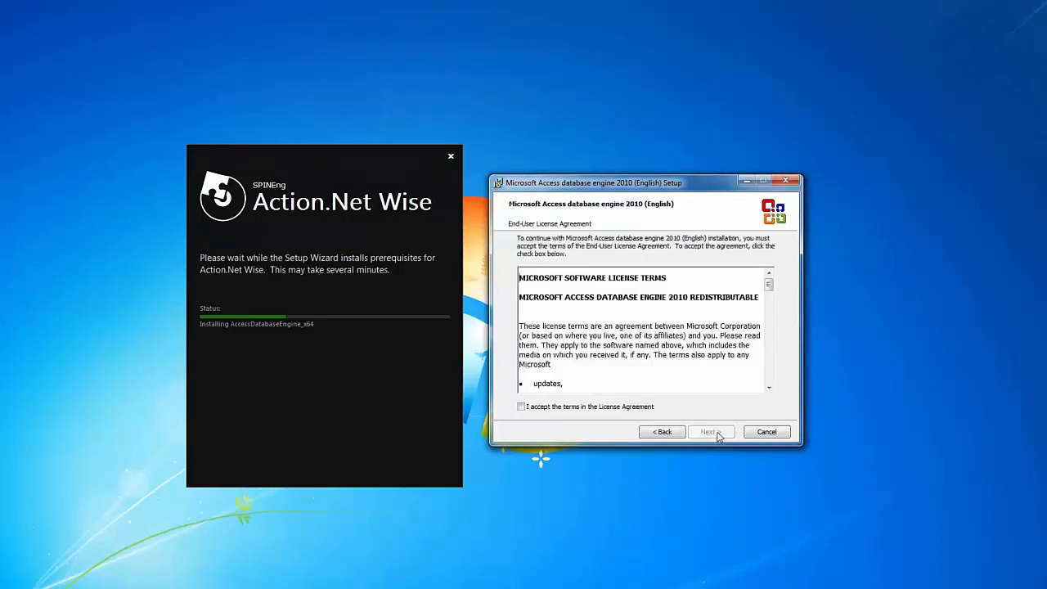
pyautogui.click(635, 408)
pyautogui.click(715, 435)
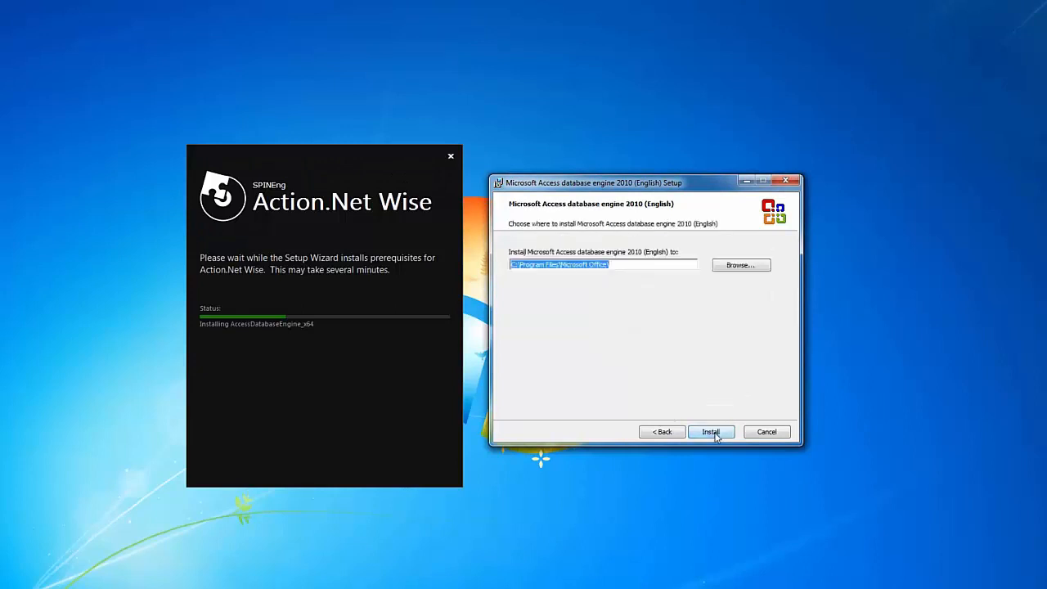
pyautogui.click(717, 436)
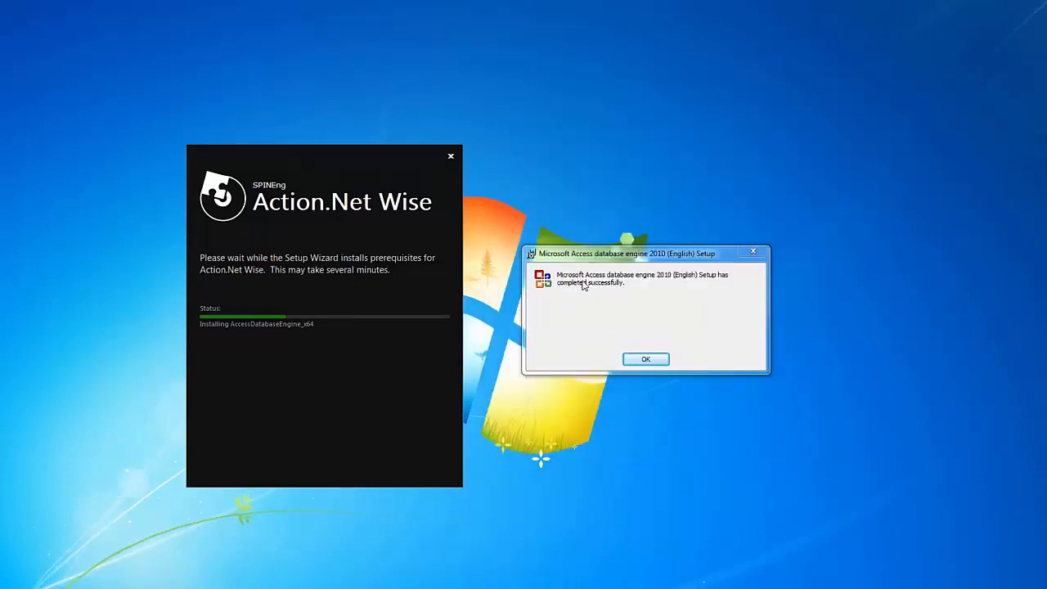
pyautogui.click(644, 360)
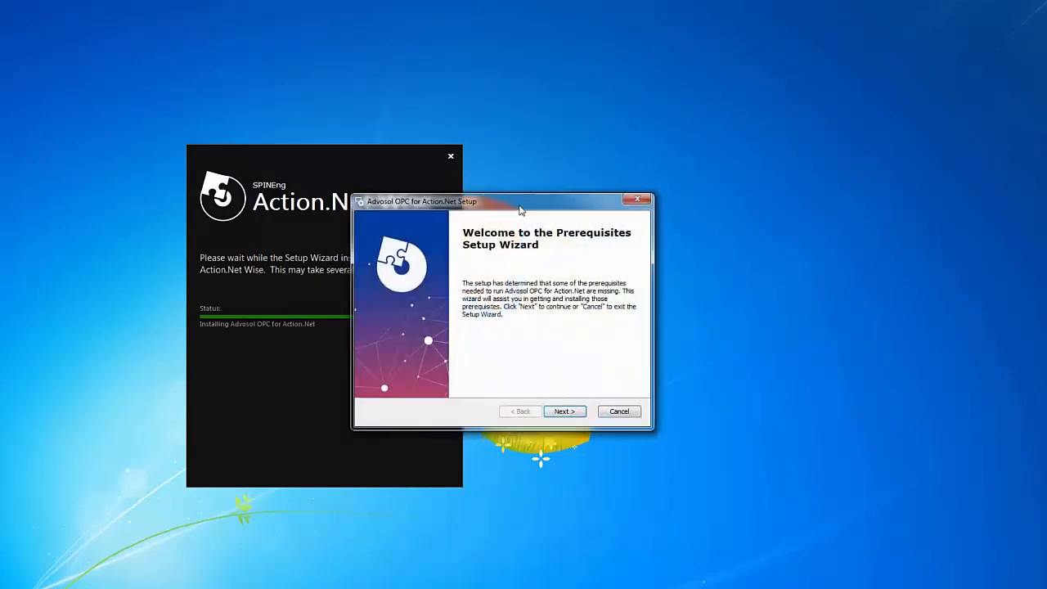
# Install the Advosol OPC prerequisite, accepting the license agreement of the Advosol OPC Core Components, and finish its wizard
pyautogui.moveTo(525, 206); pyautogui.dragTo(655, 220)
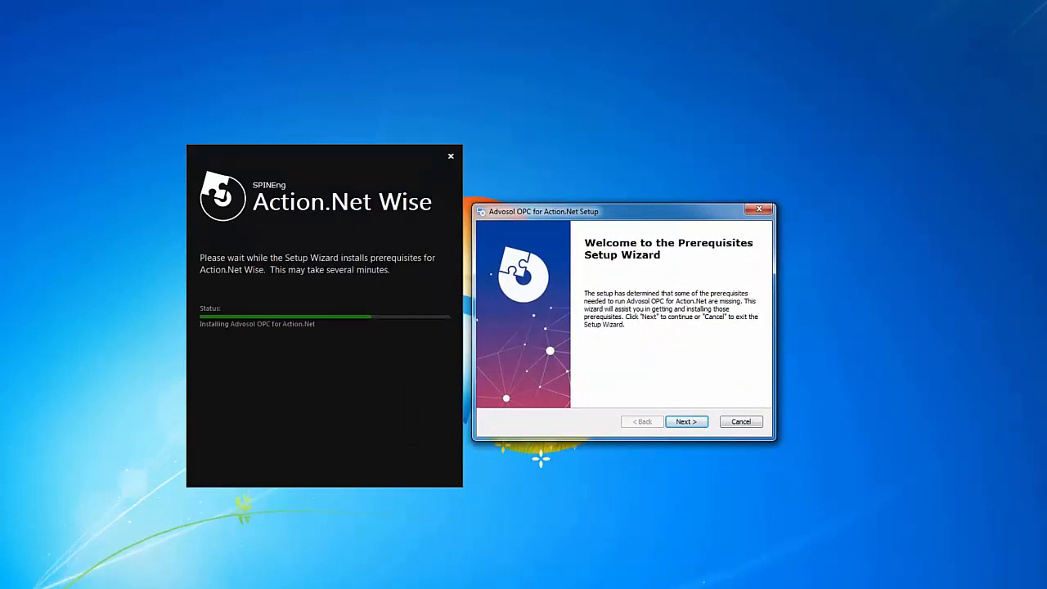
pyautogui.click(685, 422)
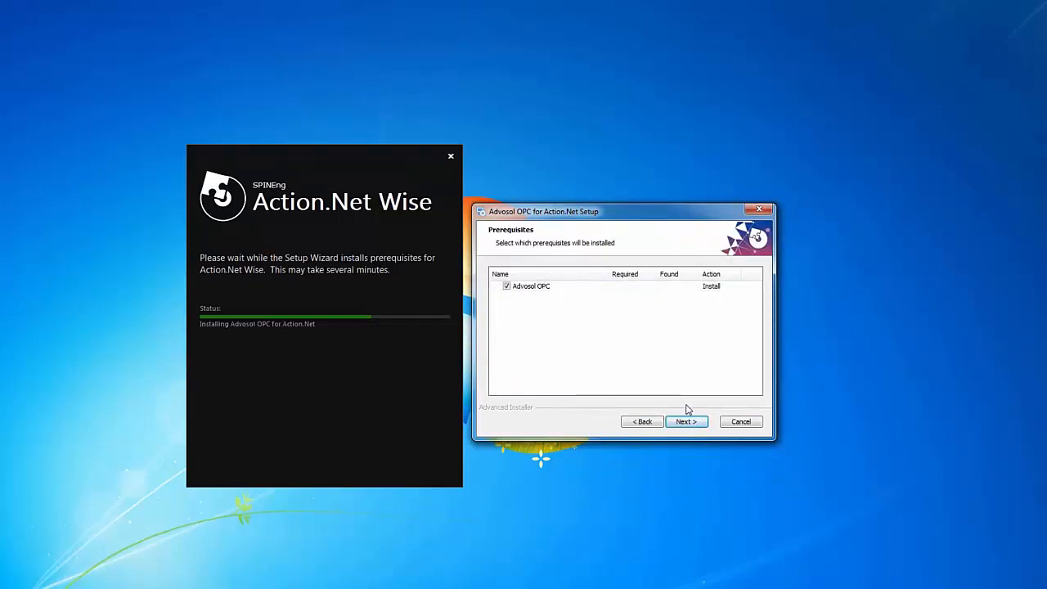
pyautogui.click(687, 422)
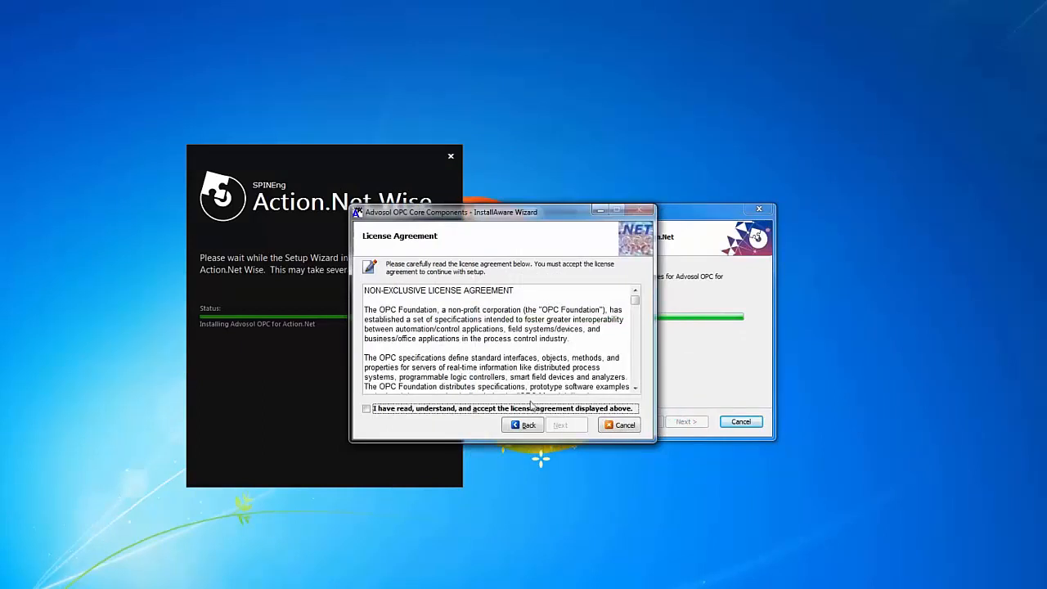
pyautogui.click(476, 410)
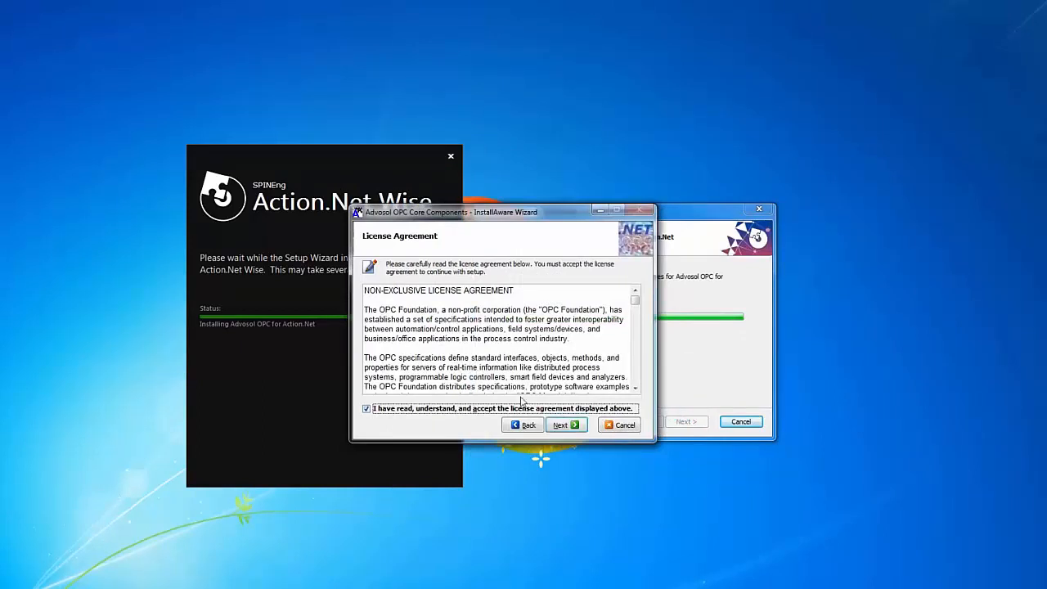
pyautogui.click(563, 426)
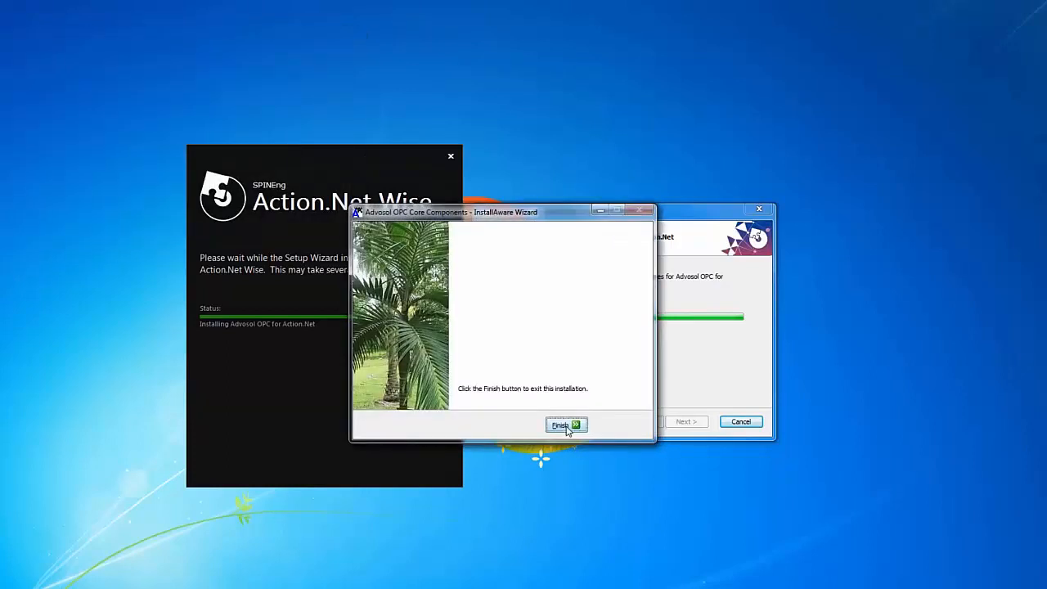
pyautogui.click(564, 425)
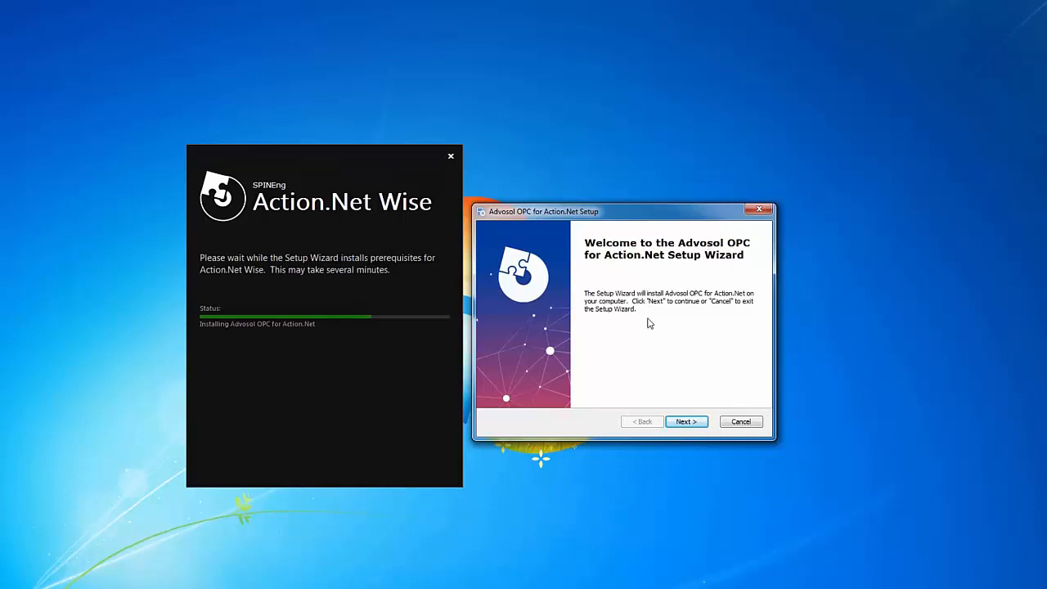
# Try to install Advosol OPC for Action.Net in C:\Program Files (x86)\SPIN\Action.NET\an-9.1\ and exit its setup wizard
pyautogui.click(698, 424)
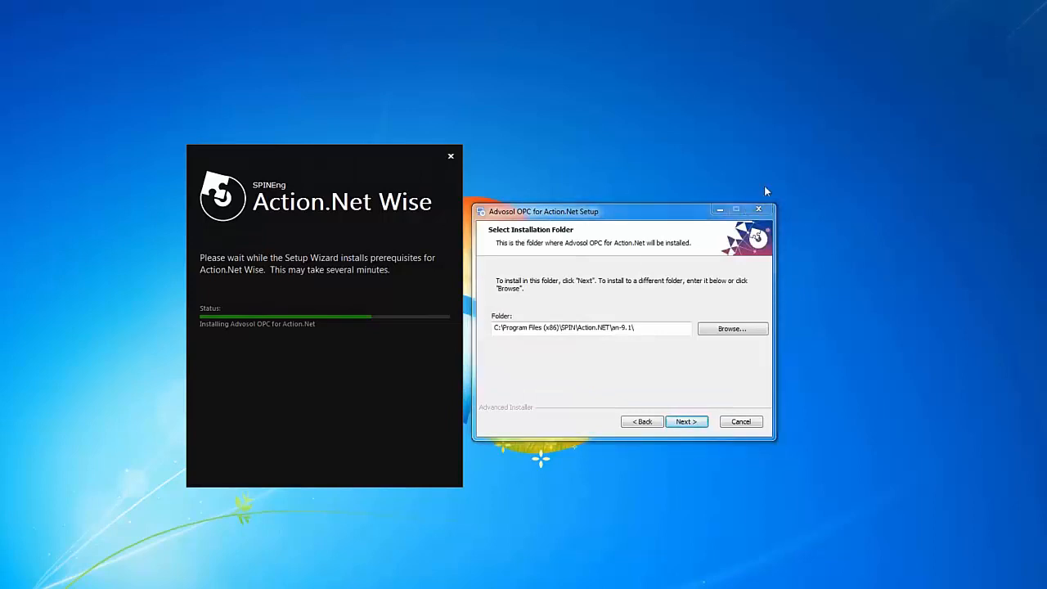
pyautogui.click(685, 421)
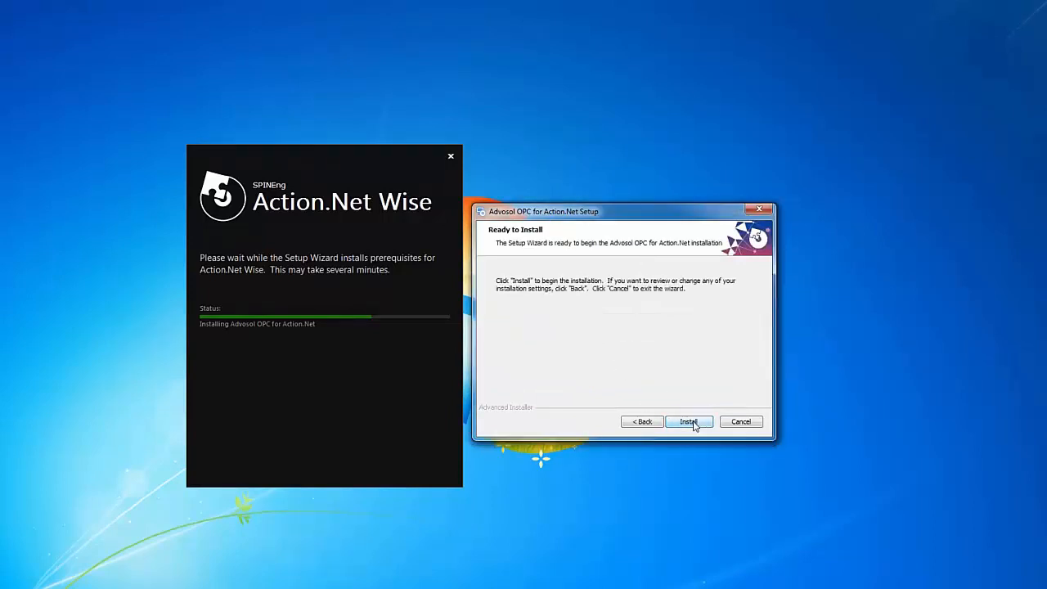
pyautogui.click(689, 422)
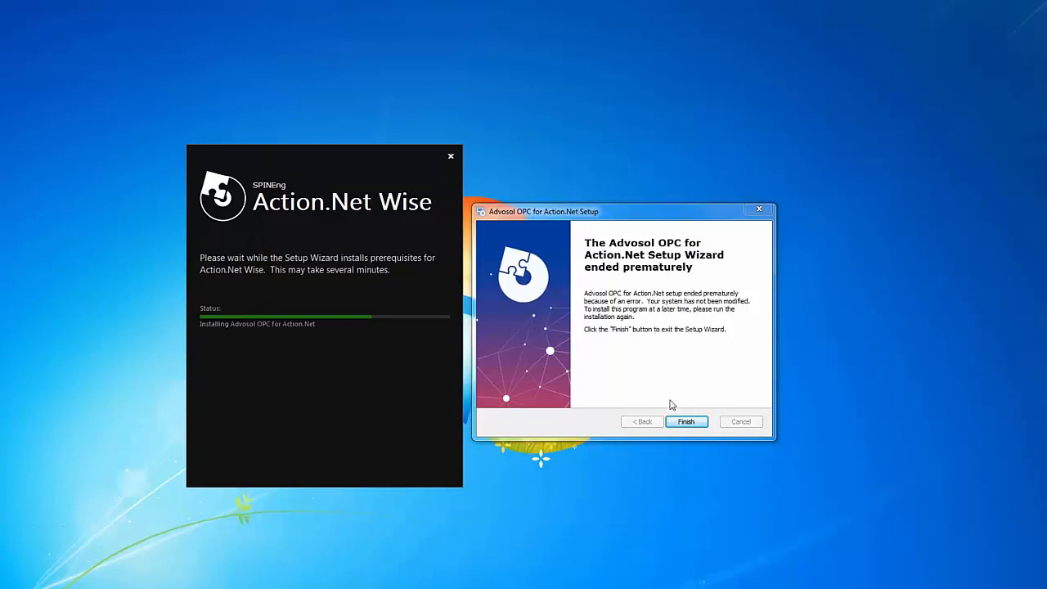
pyautogui.click(685, 422)
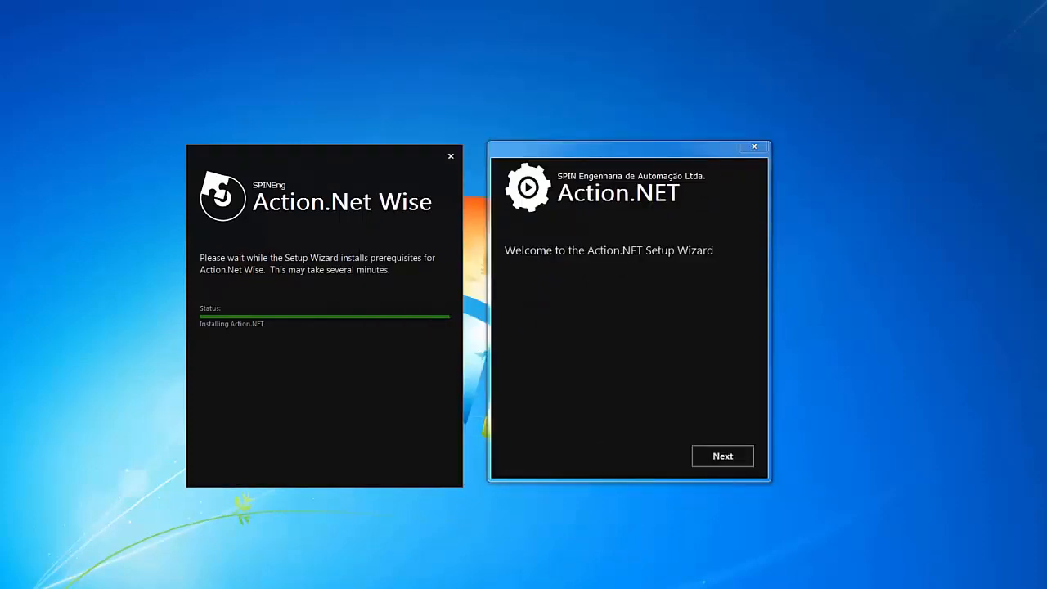
# Install Action.NET as a Custom setup with all four components enabled, accepting the license agreement, and choose Run at the end
pyautogui.click(727, 455)
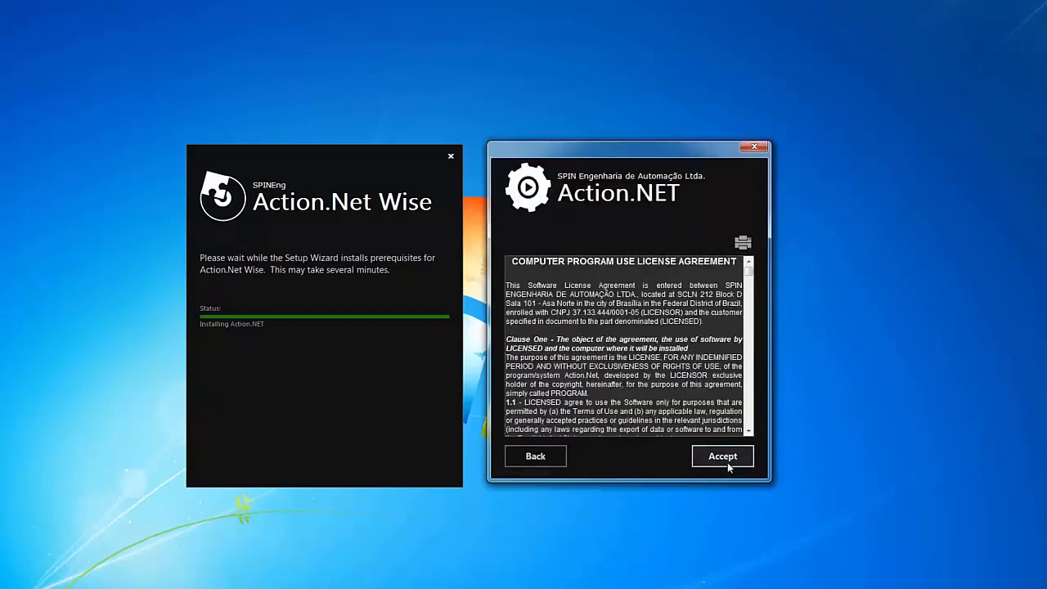
pyautogui.click(730, 458)
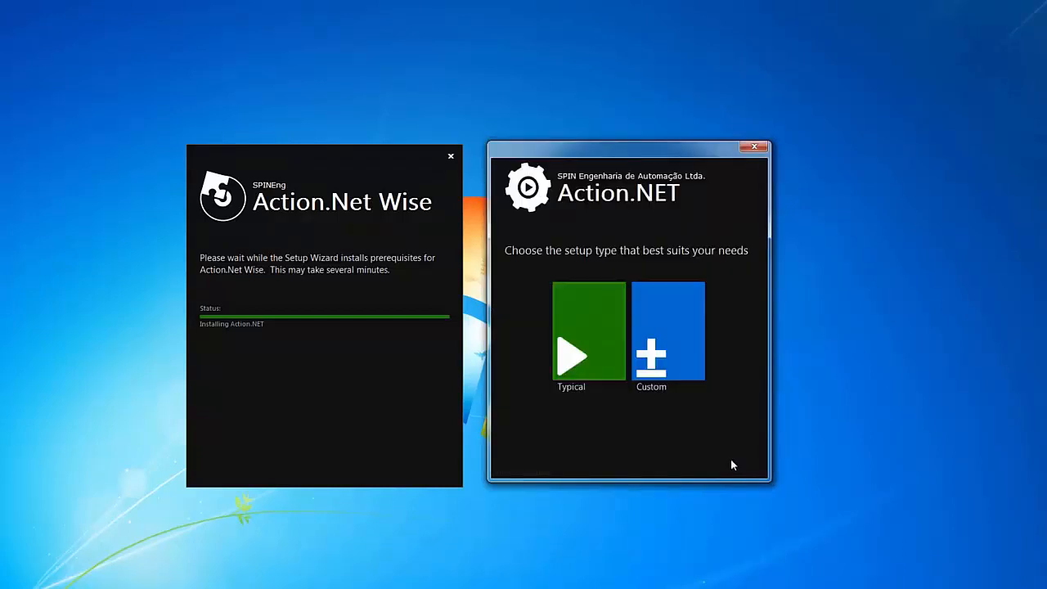
pyautogui.click(657, 358)
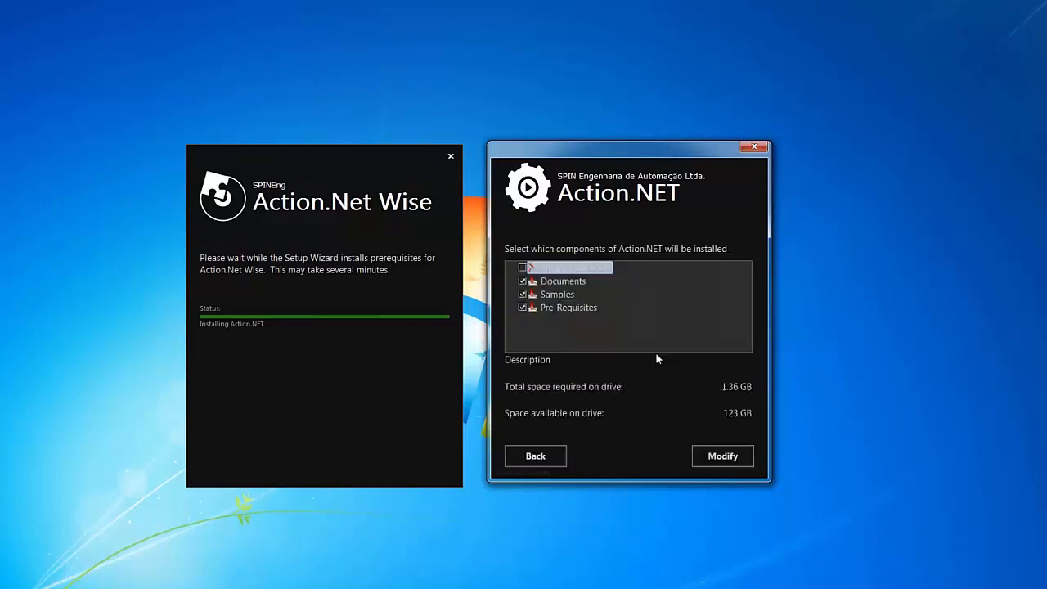
pyautogui.click(521, 269)
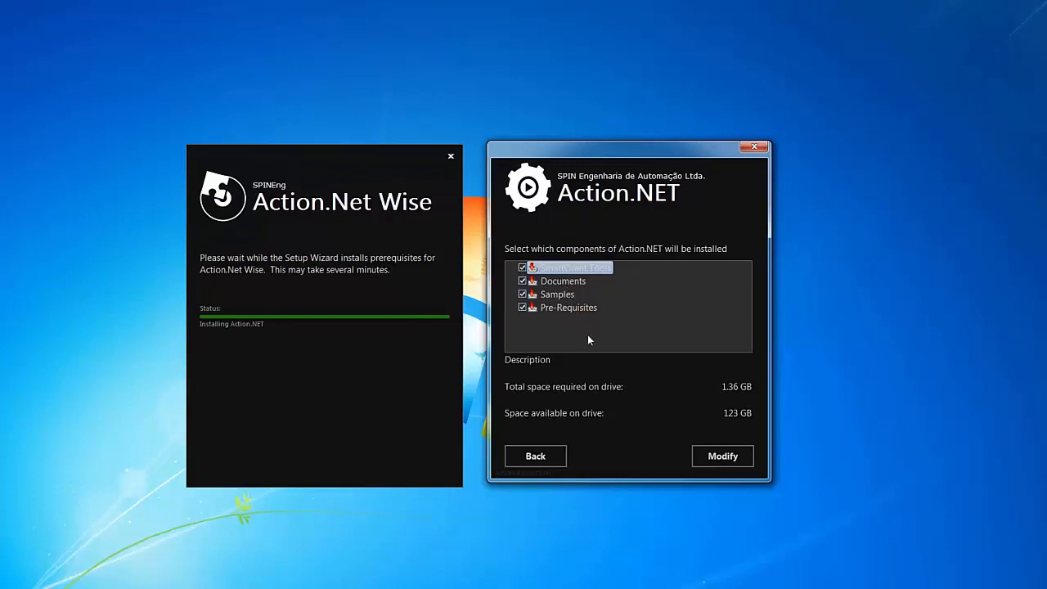
pyautogui.click(723, 456)
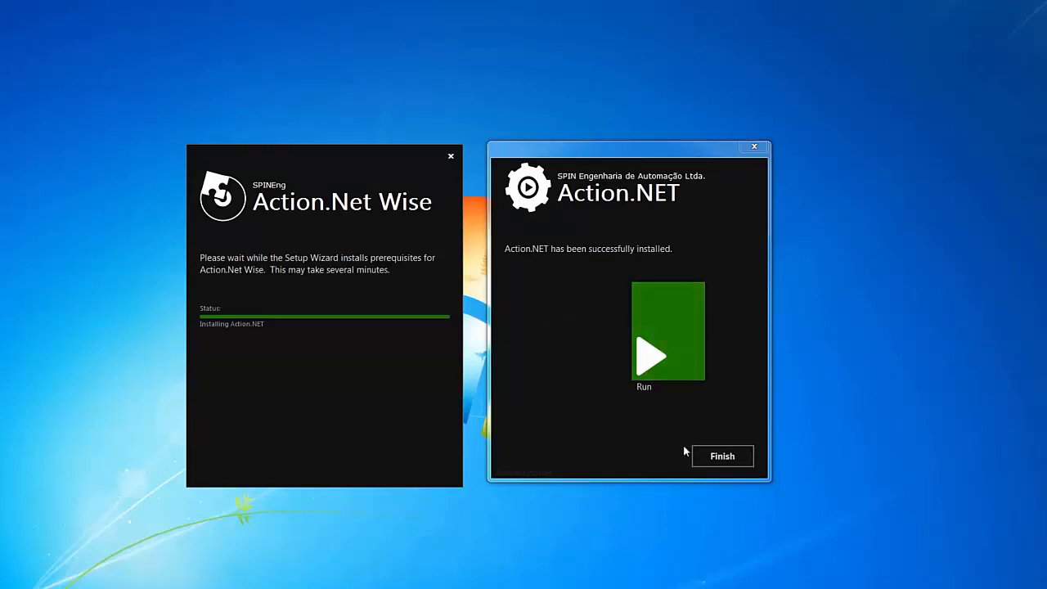
pyautogui.click(650, 361)
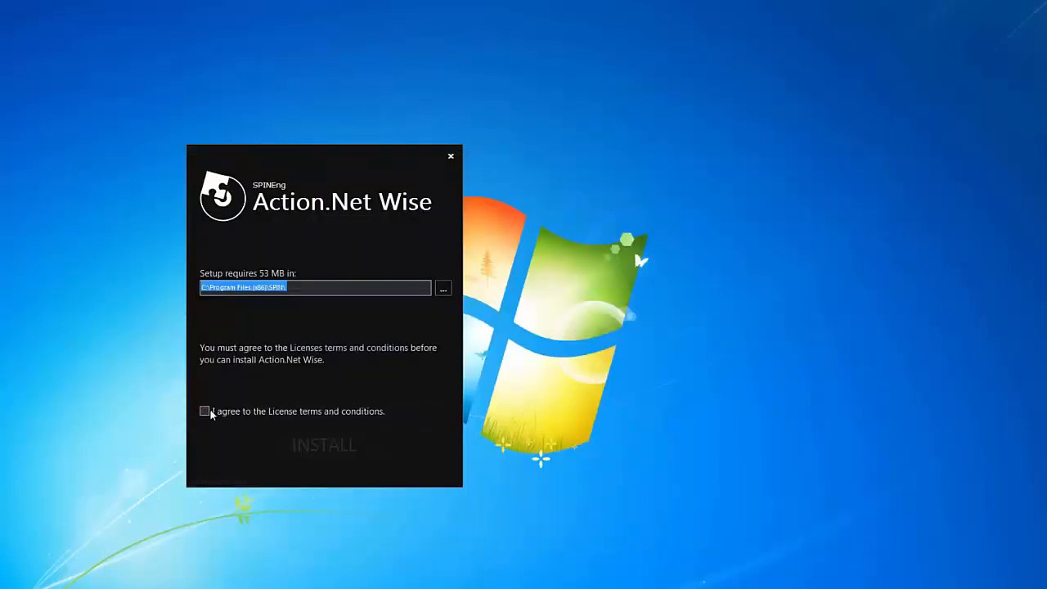
# Agree to the license terms, install Action.Net Wise in C:\Program Files (x86)\SPIN\ and finish the setup
pyautogui.click(206, 411)
pyautogui.click(322, 444)
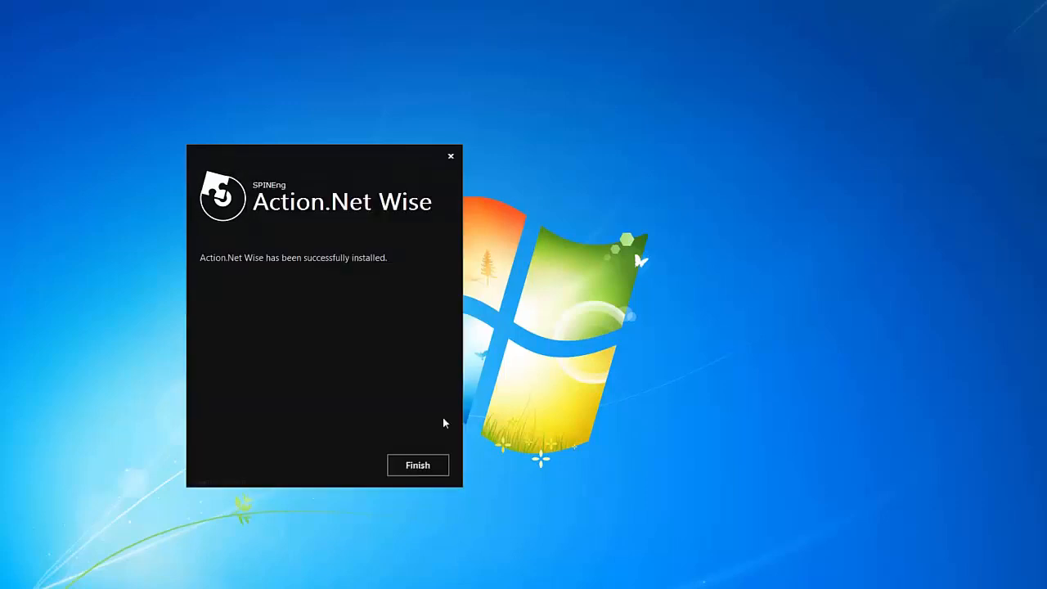
pyautogui.click(419, 465)
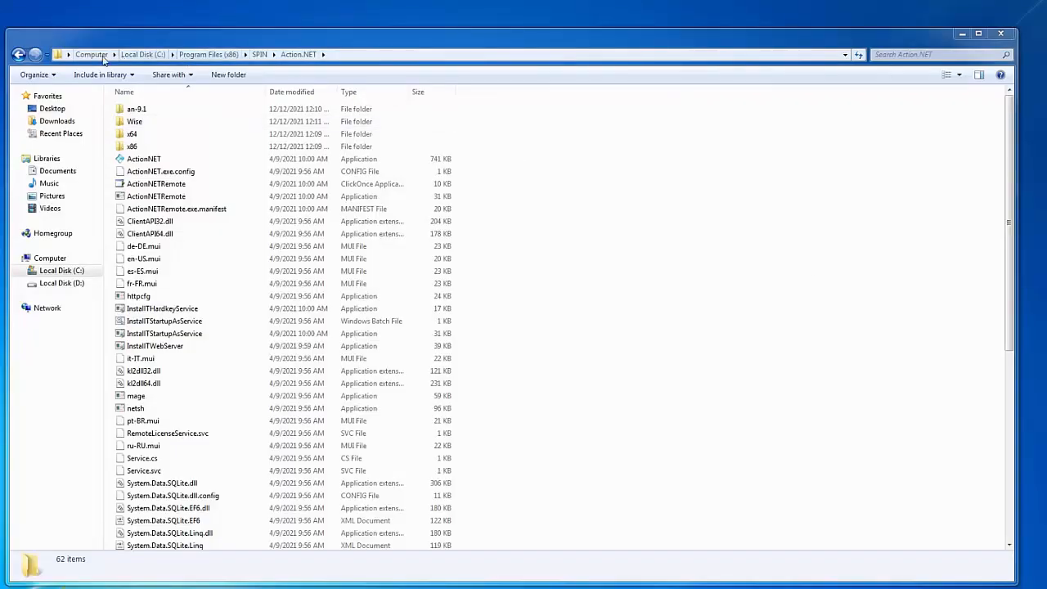
# Create a desktop shortcut for the ActionNET application in C:\Program Files (x86)\SPIN\Action.NET
pyautogui.click(350, 55)
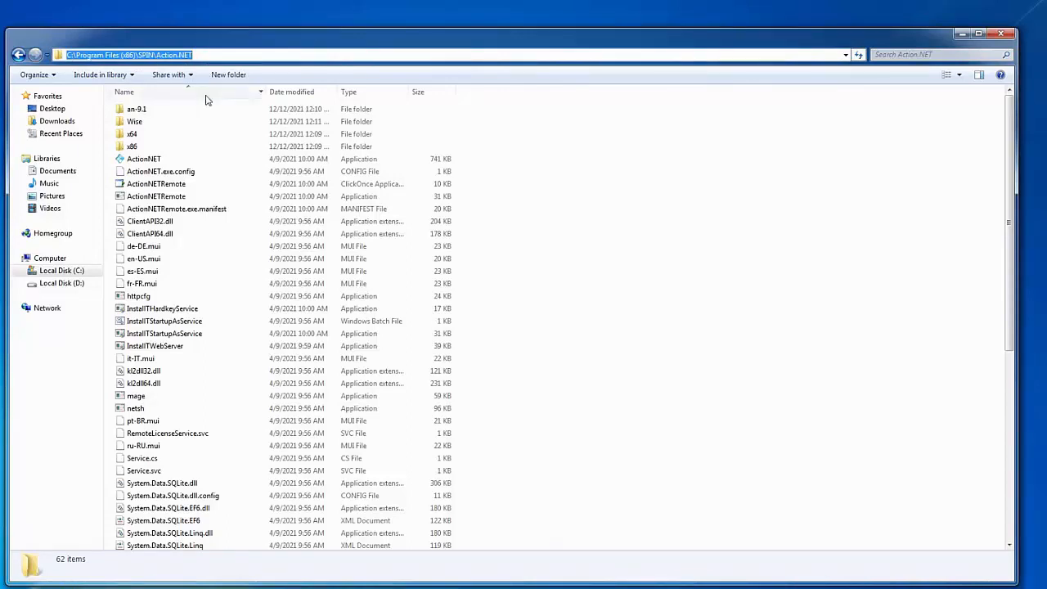
pyautogui.click(220, 161)
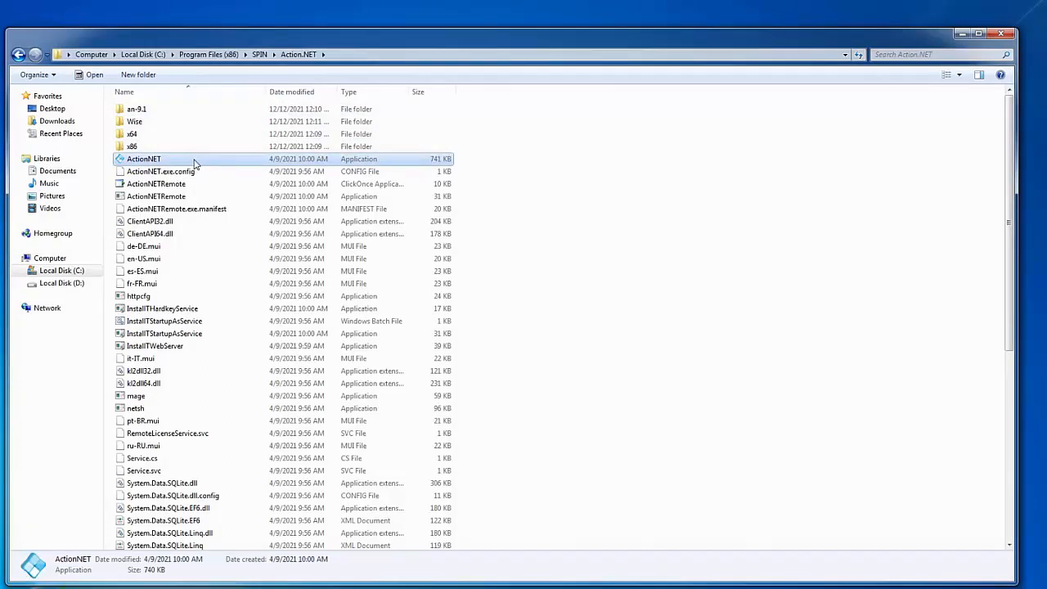
pyautogui.rightClick(211, 164)
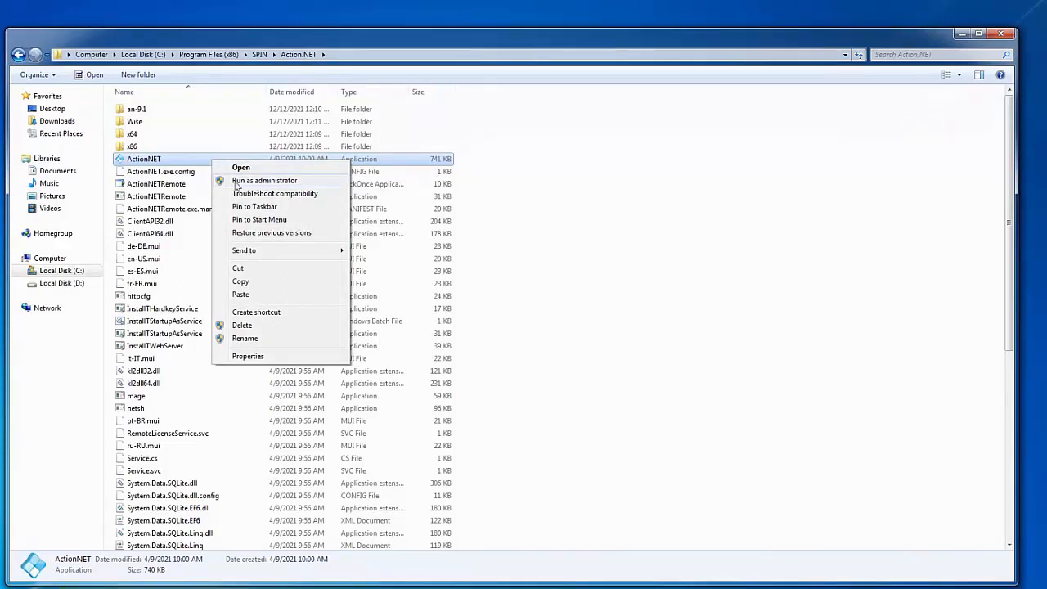
pyautogui.moveTo(284, 250)
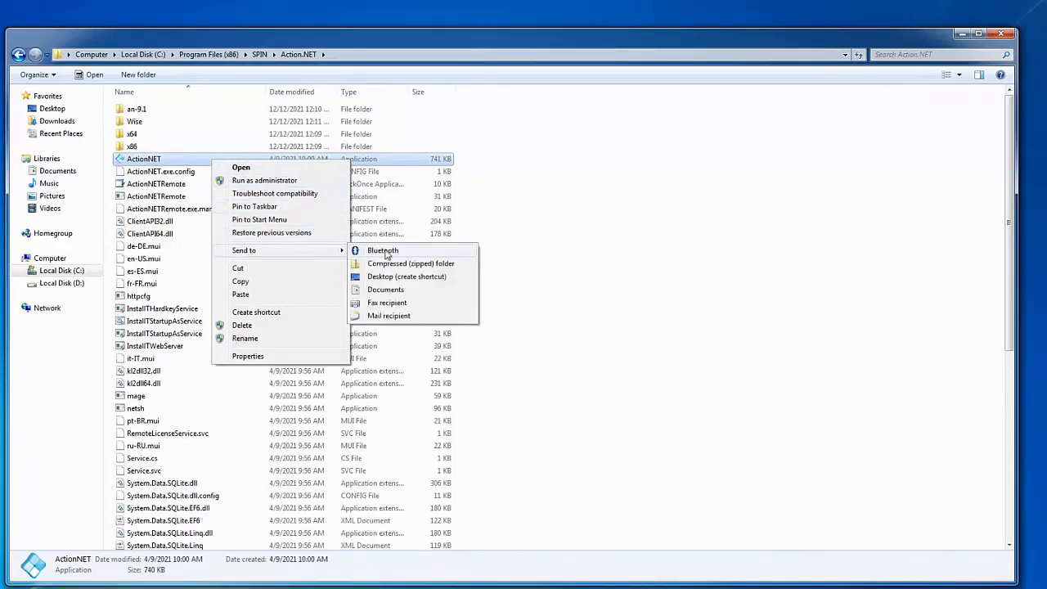
pyautogui.click(396, 279)
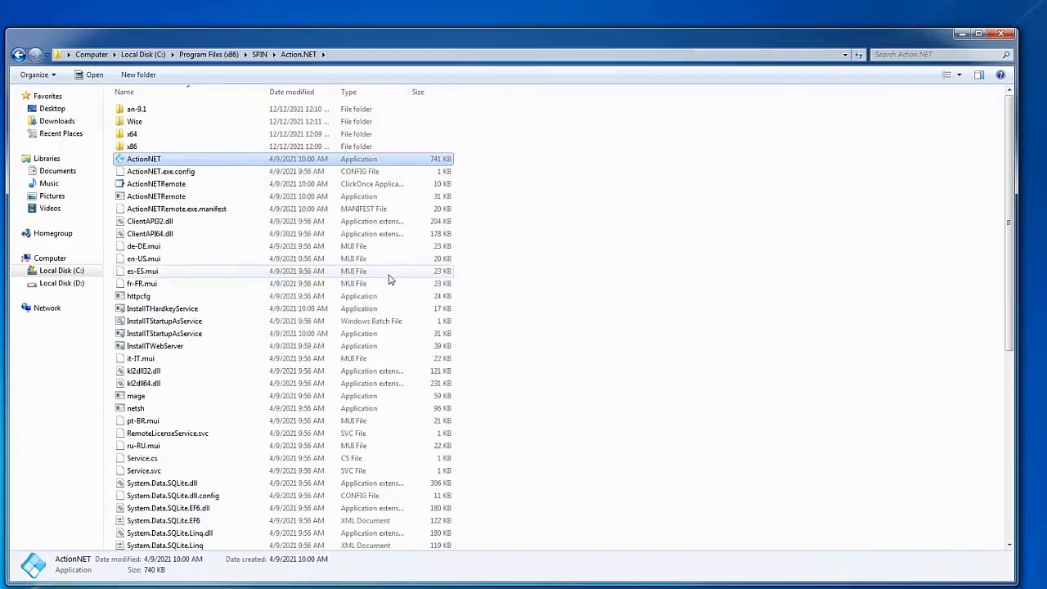
# Launch the ActionNET application in C:\Program Files (x86)\SPIN\Action.NET as administrator
pyautogui.rightClick(157, 158)
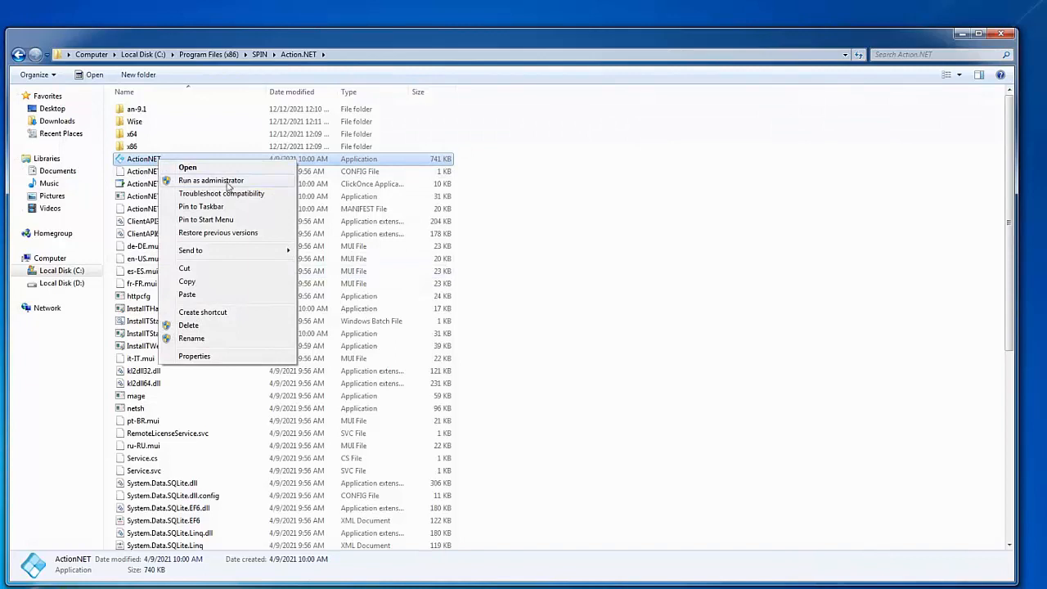
pyautogui.click(205, 182)
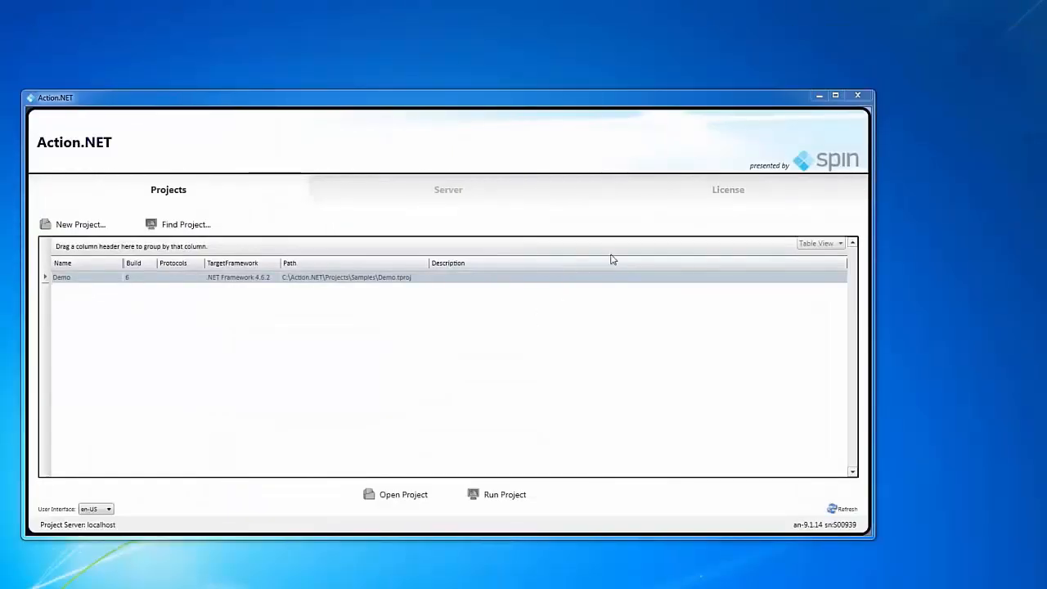
# Review the license details, look at the license key file selection without loading a file, and view the project server settings
pyautogui.click(732, 200)
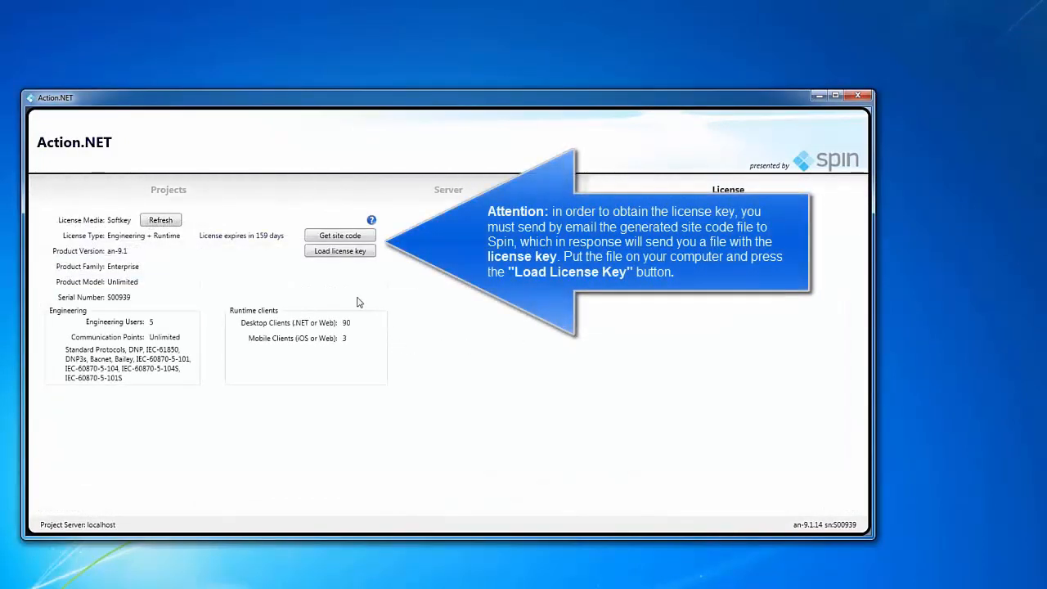
pyautogui.click(352, 256)
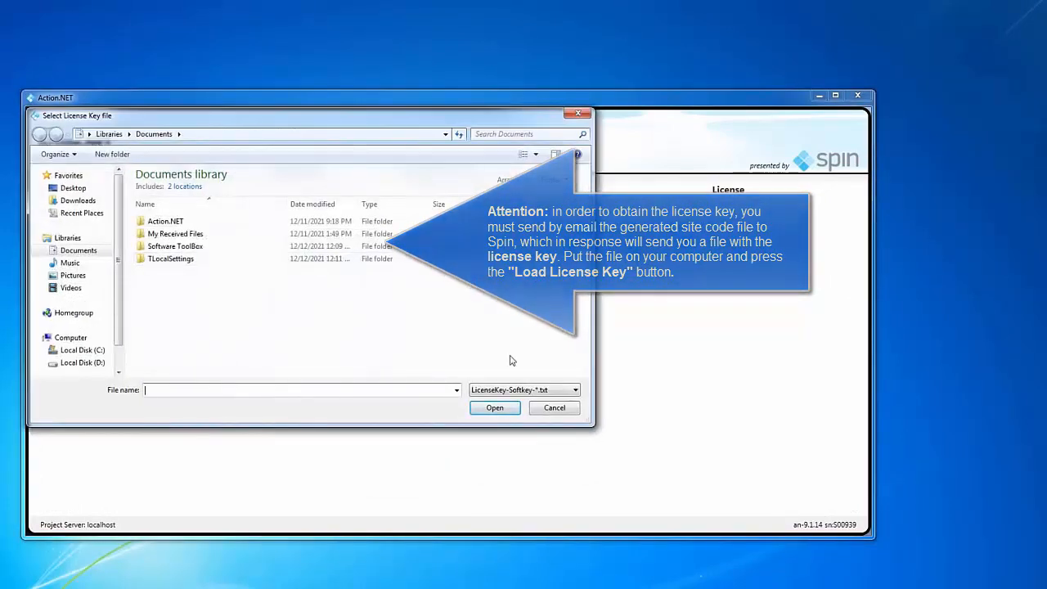
pyautogui.click(553, 407)
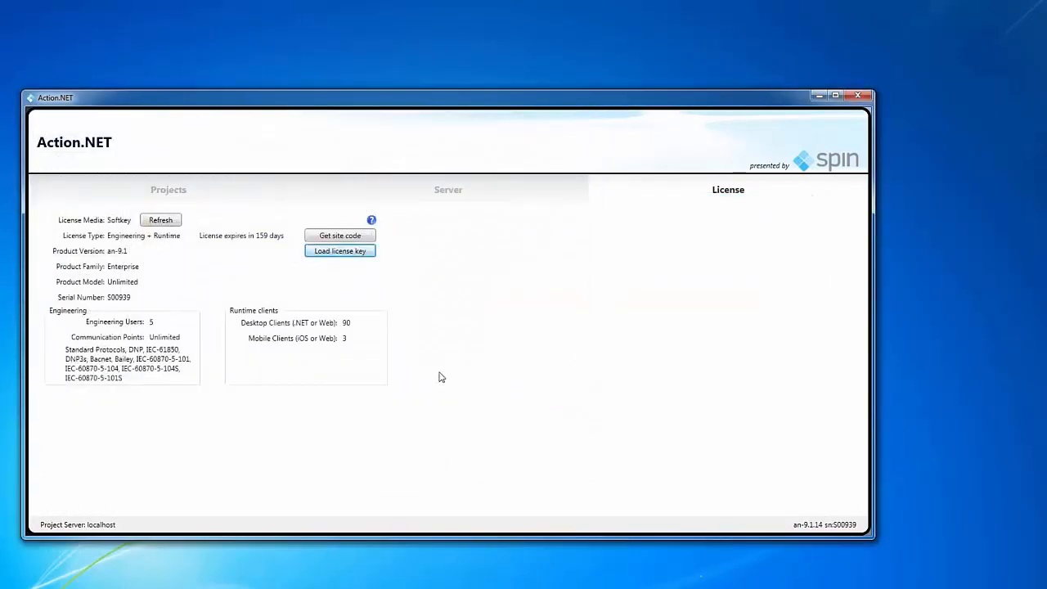
pyautogui.click(448, 194)
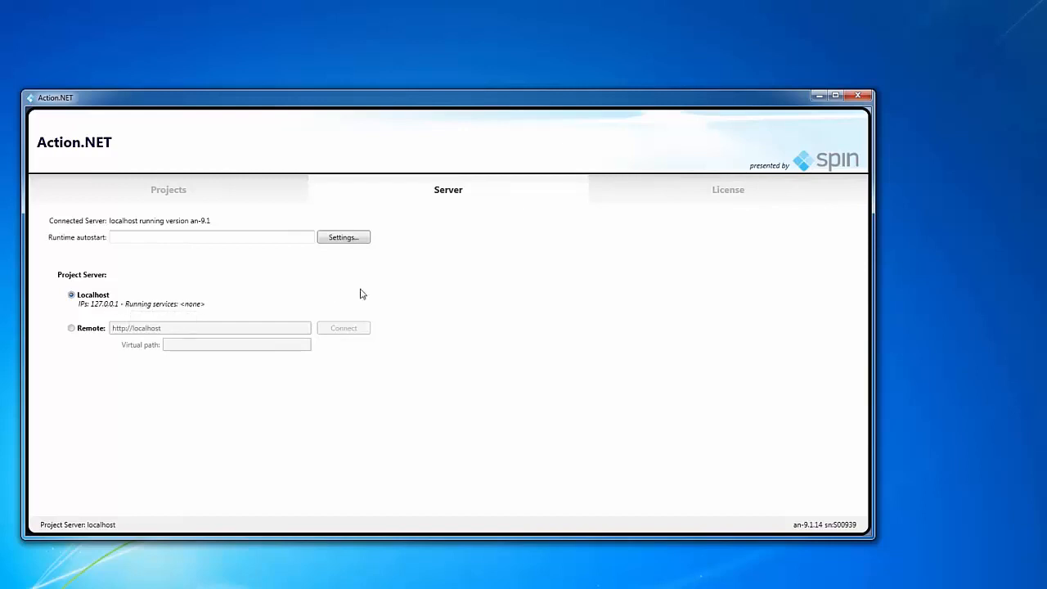
# Look over the project list and the Find Project options, including the project file selection, without choosing a project
pyautogui.click(220, 195)
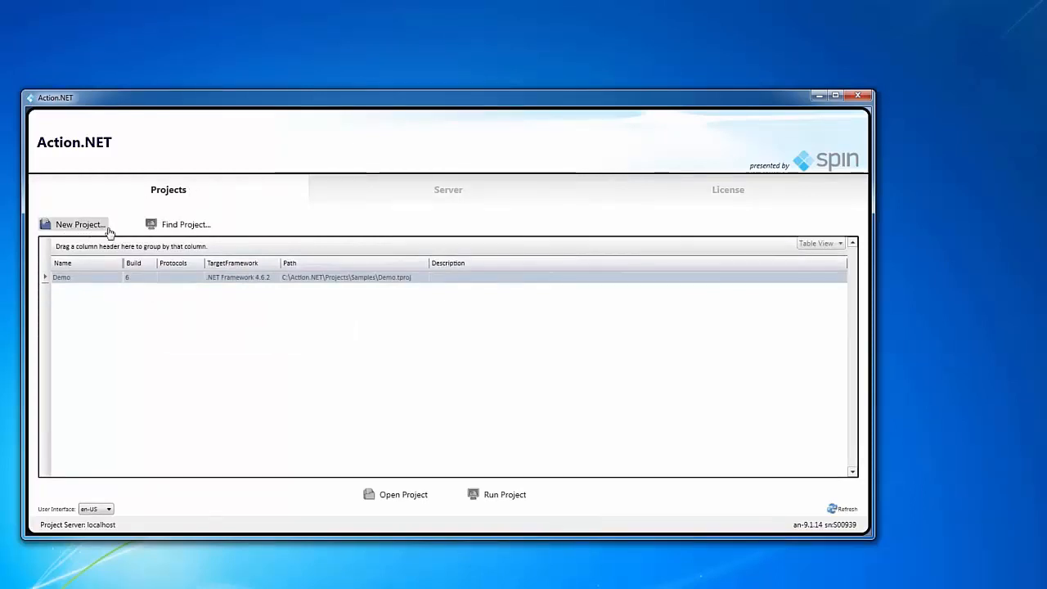
pyautogui.click(185, 225)
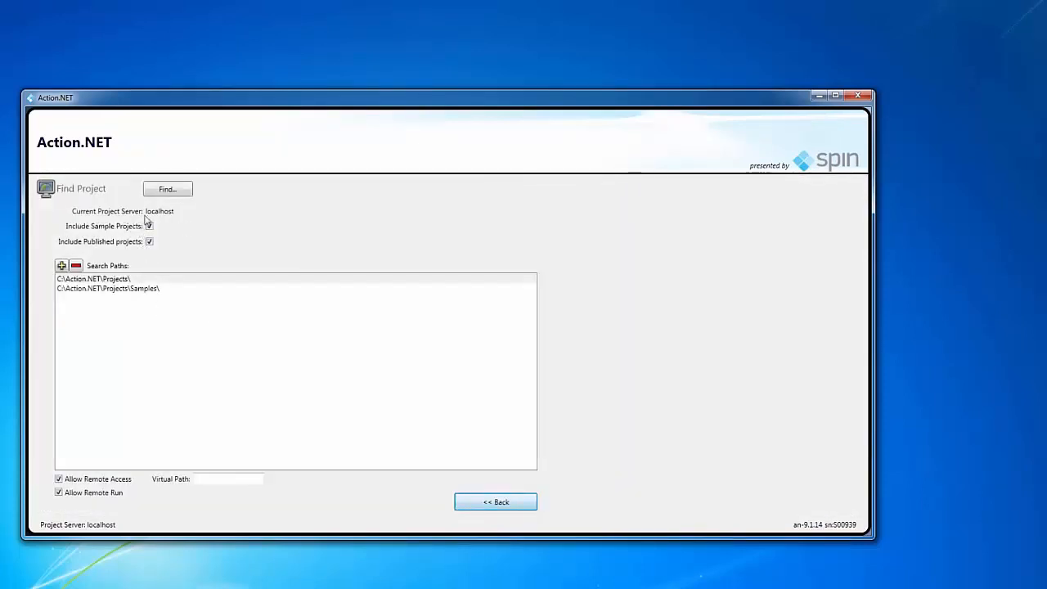
pyautogui.click(176, 193)
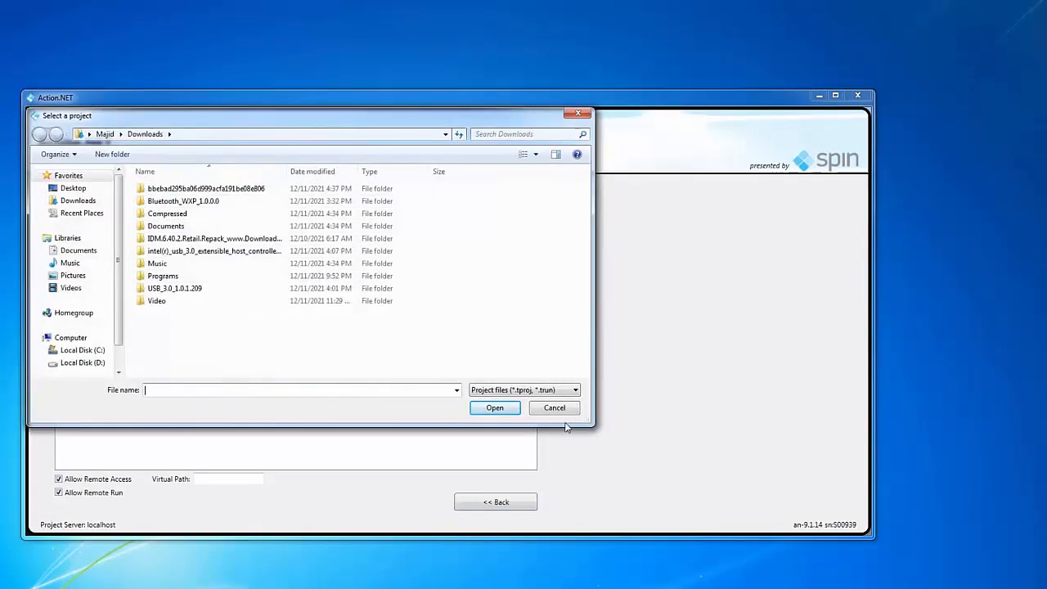
pyautogui.click(561, 408)
pyautogui.click(496, 501)
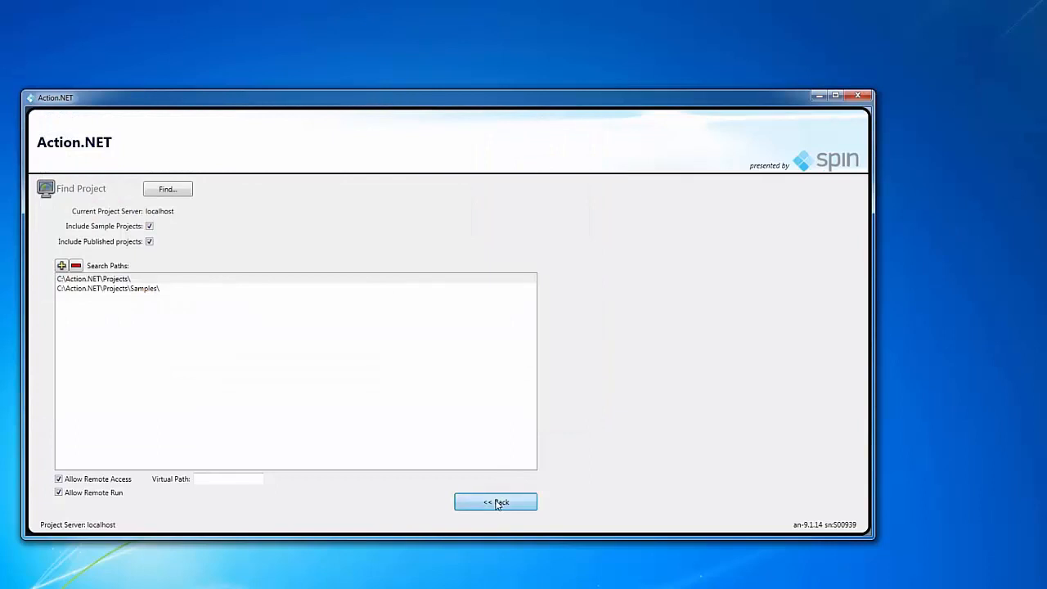